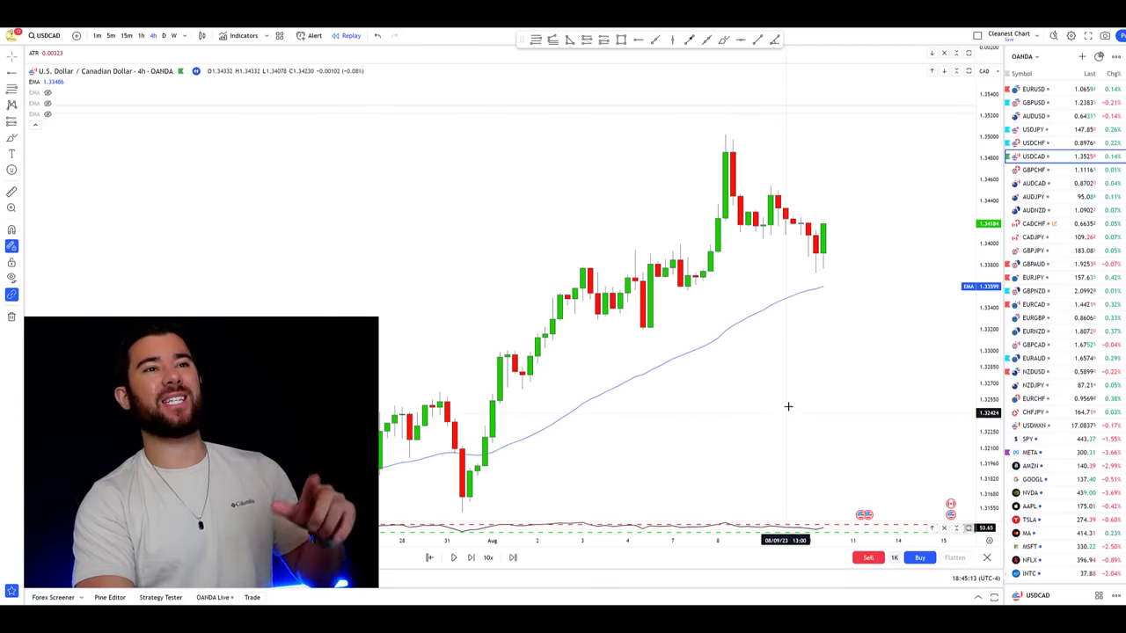
Step: Draw a grey rectangle support zone under the recent candles and extend it right
left_click(621, 40)
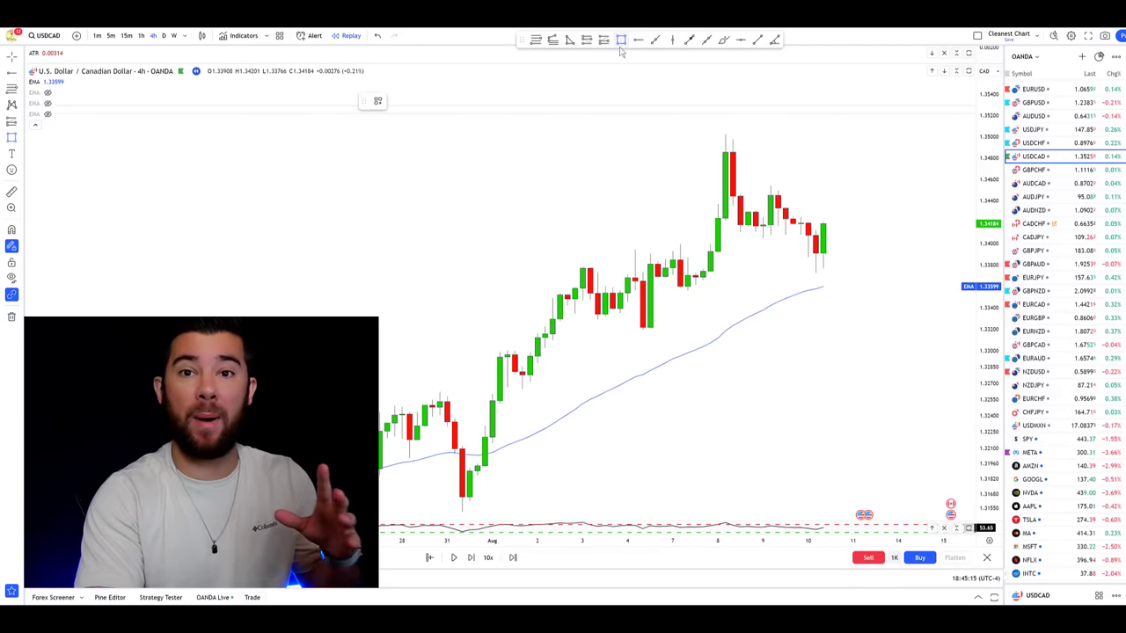
mouse_move(559, 267)
left_mouse_down()
mouse_move(688, 239)
mouse_move(890, 244)
left_mouse_up()
left_click(672, 236)
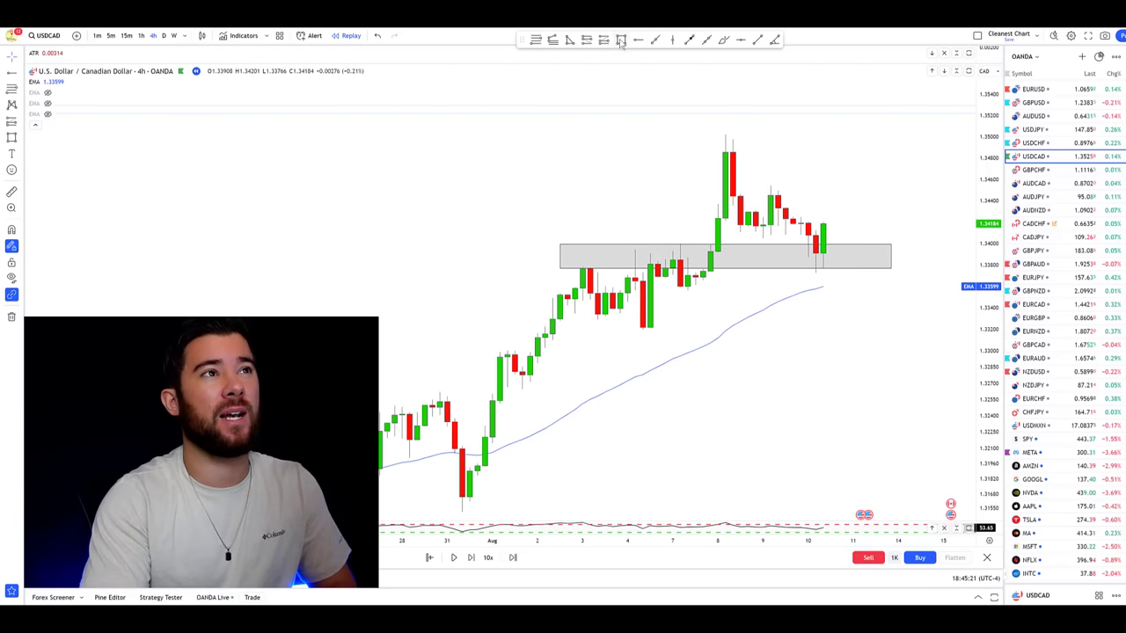
Step: Add a Long Position at current price, raise its stop-loss near the zone, and narrow it
left_click(838, 224)
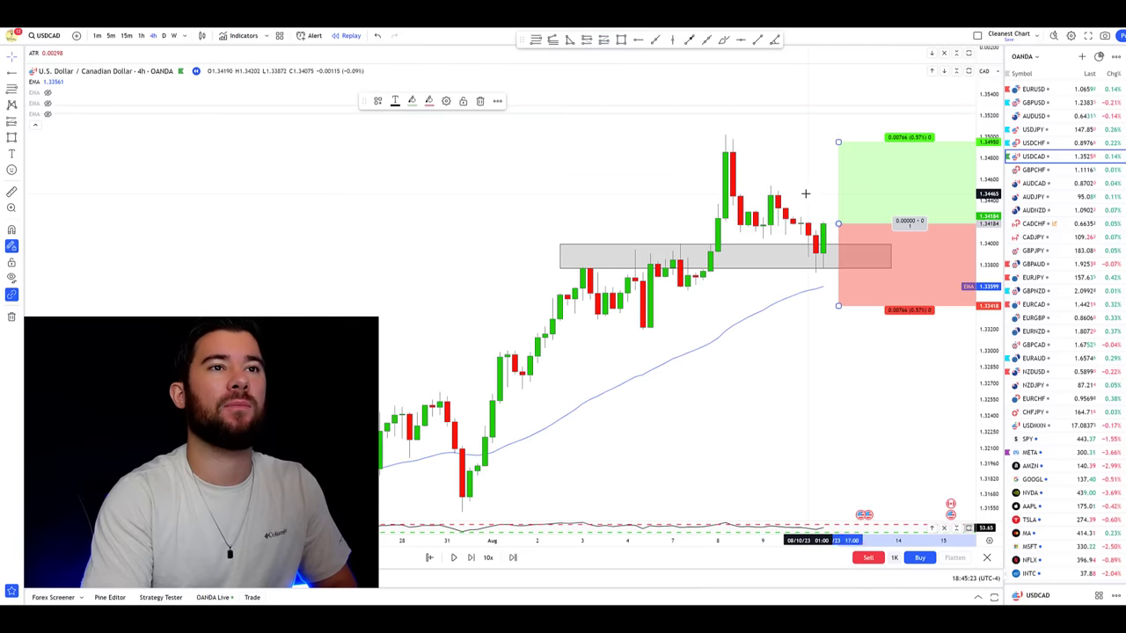
left_click_drag(839, 306, 839, 293)
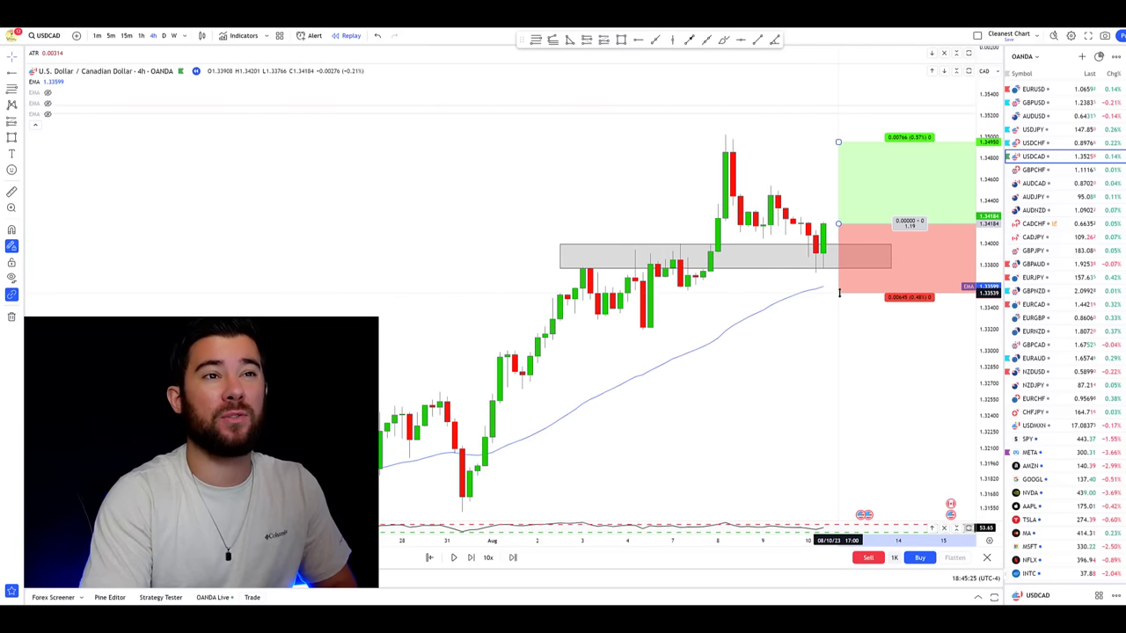
left_click_drag(803, 353, 756, 355)
left_click(897, 254)
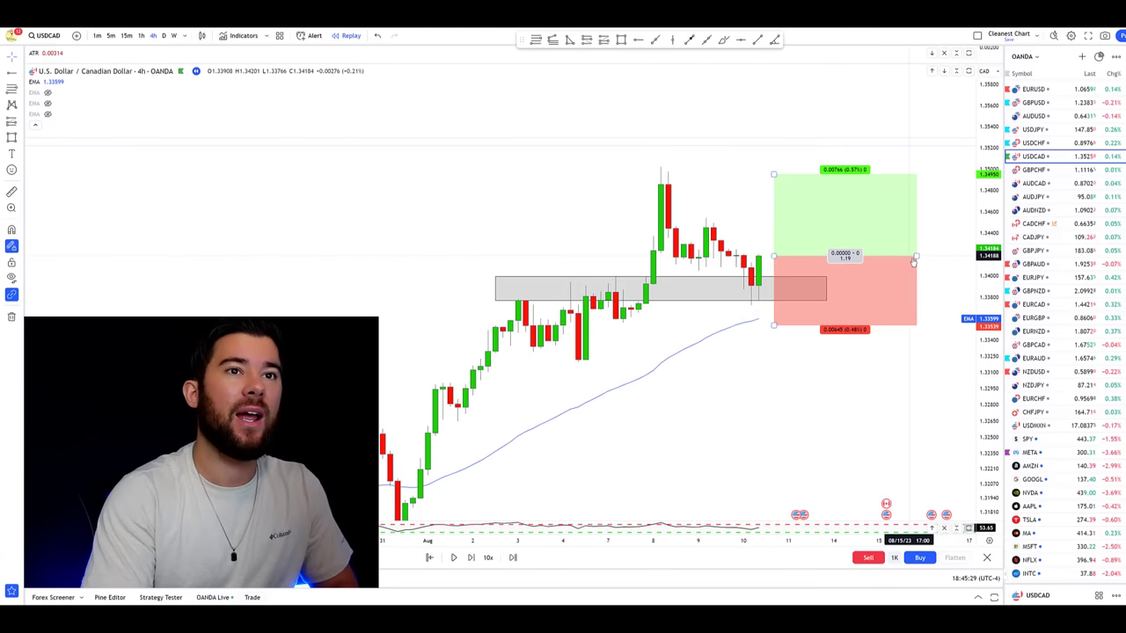
left_click_drag(915, 260, 849, 260)
left_click(898, 275)
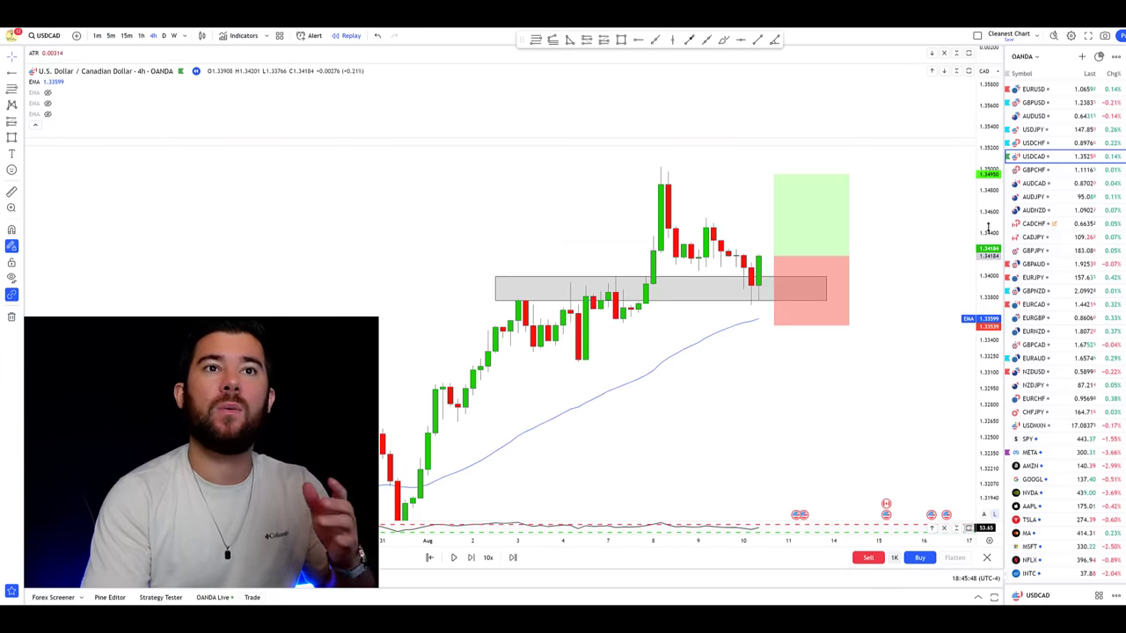
Step: Zoom out and reposition the USDCAD 4-hour chart to reveal earlier price history
scroll(835, 432, "down", 2)
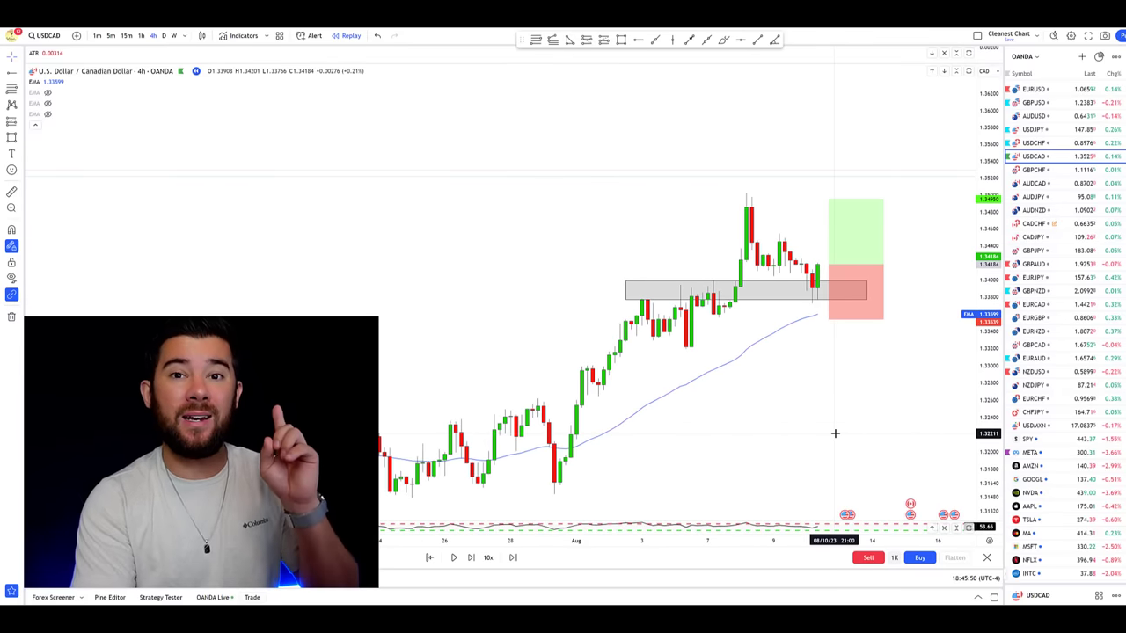
left_click_drag(831, 439, 831, 442)
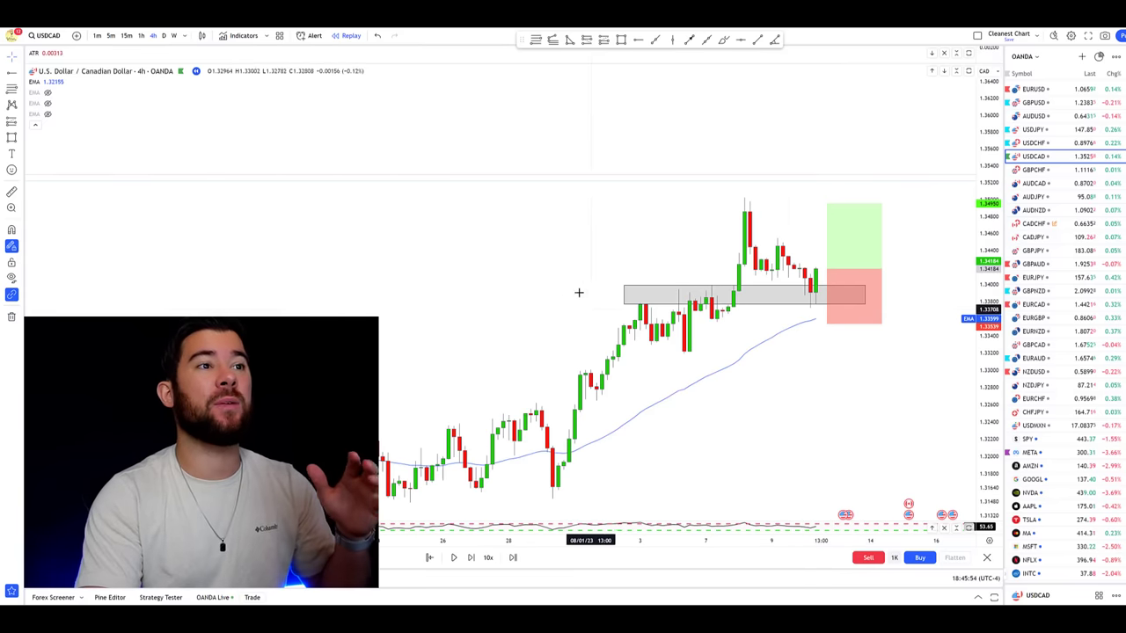
scroll(576, 289, "down", 1)
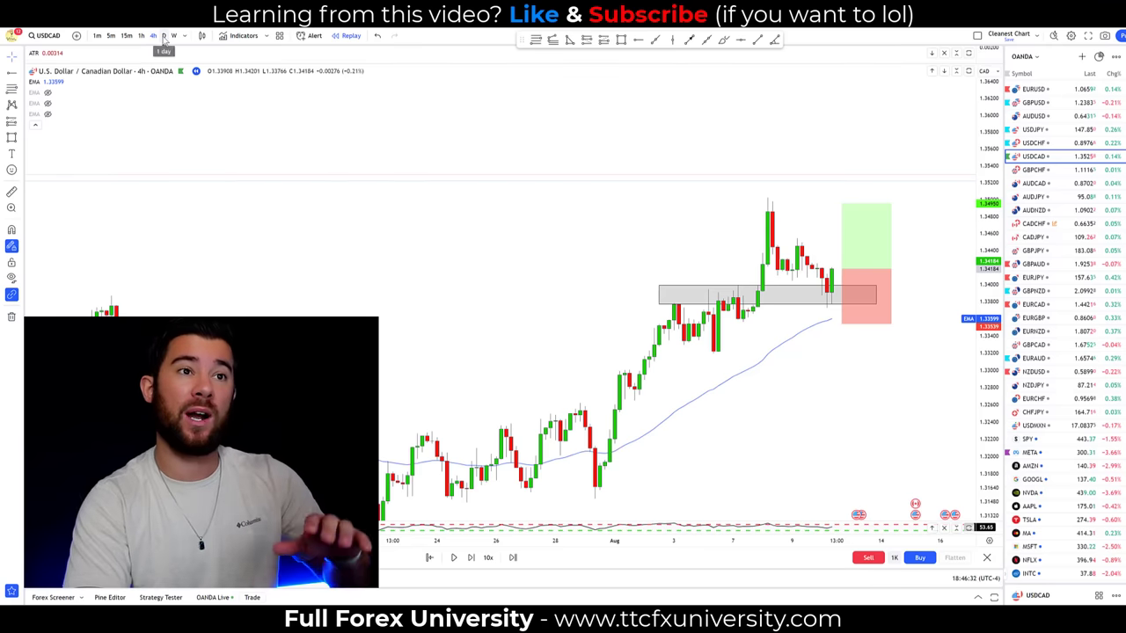
Step: Switch the USDCAD chart to the daily (D) timeframe and zoom in
left_click(849, 264)
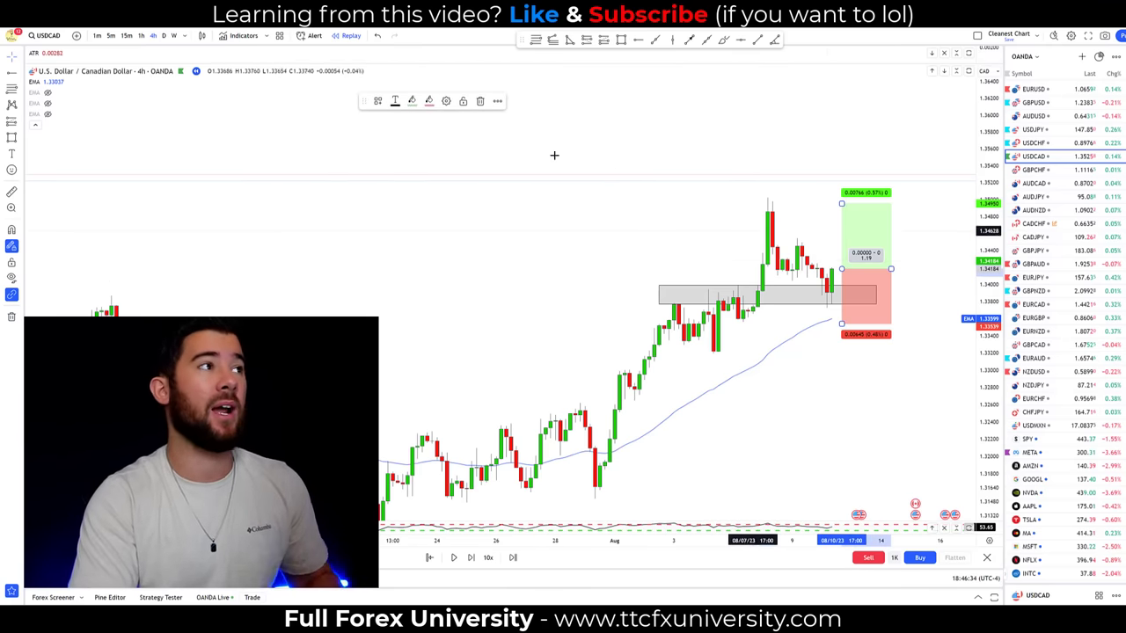
left_click(163, 36)
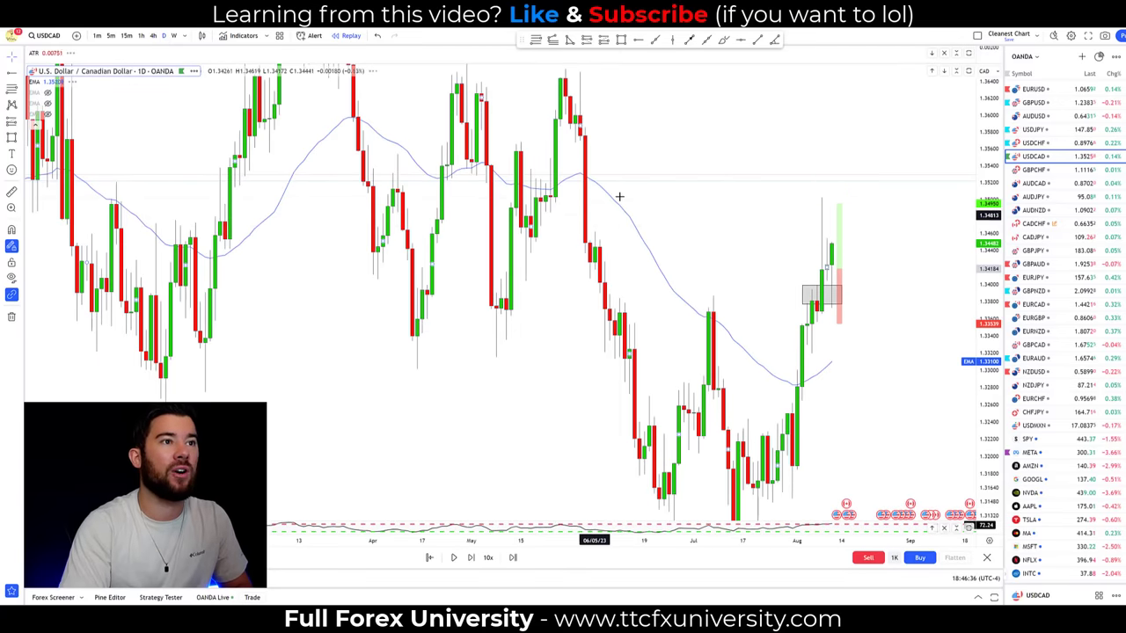
scroll(669, 282, "up", 1)
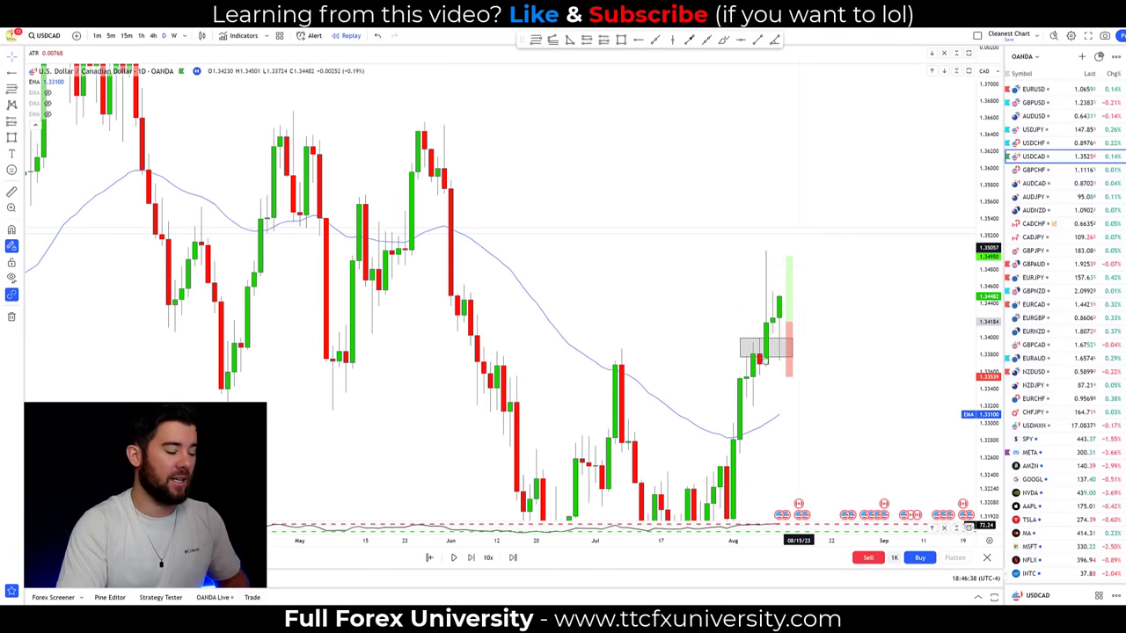
Step: Brush a rally line and circles around the earlier high, remove them, and pan up
left_click_drag(714, 512, 784, 298)
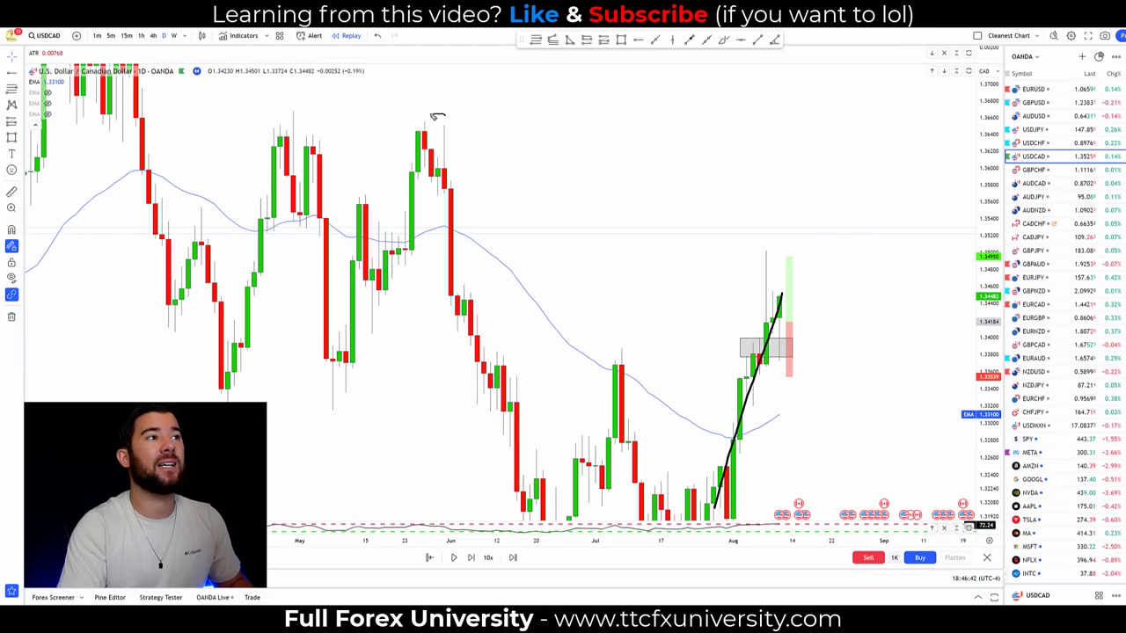
left_click_drag(469, 134, 445, 113)
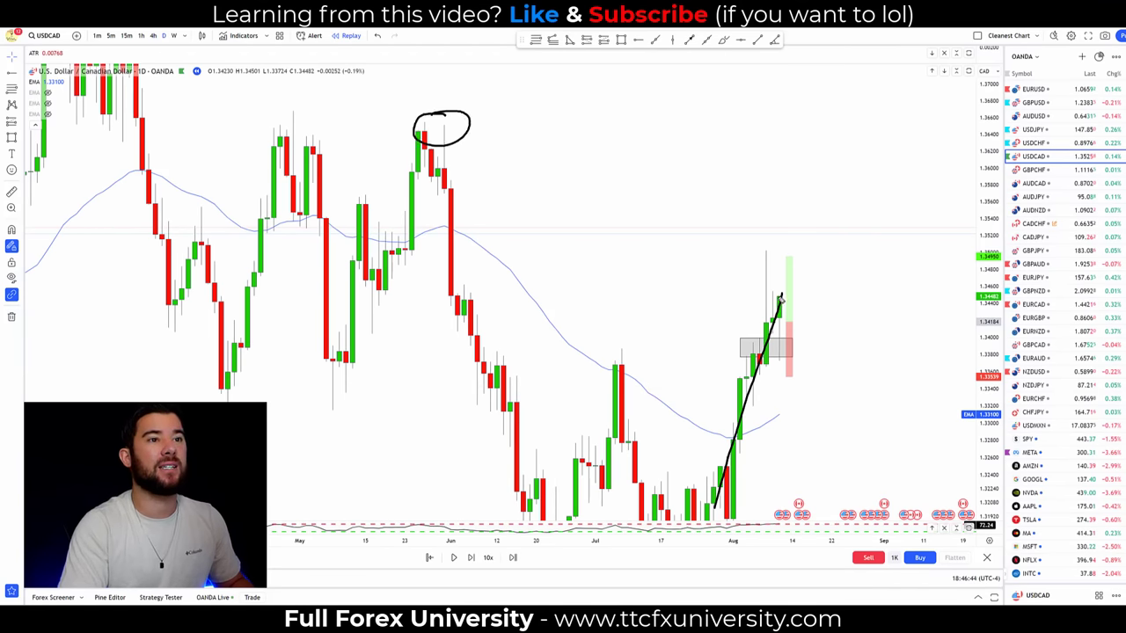
mouse_move(765, 174)
left_mouse_down()
mouse_move(413, 138)
mouse_move(446, 82)
left_mouse_up()
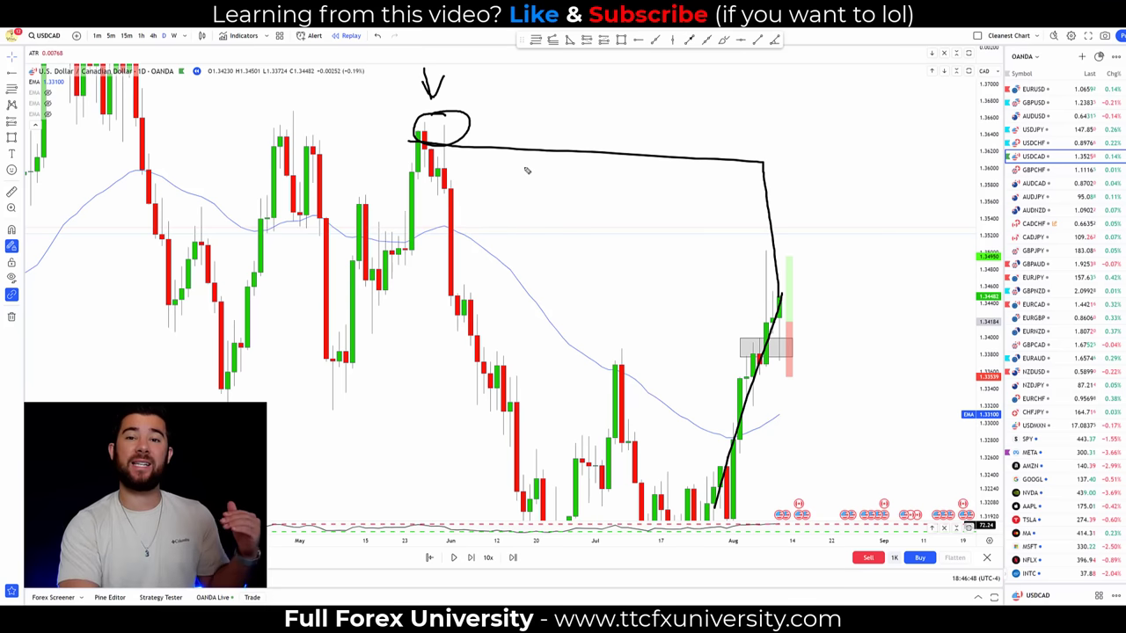
key("Escape")
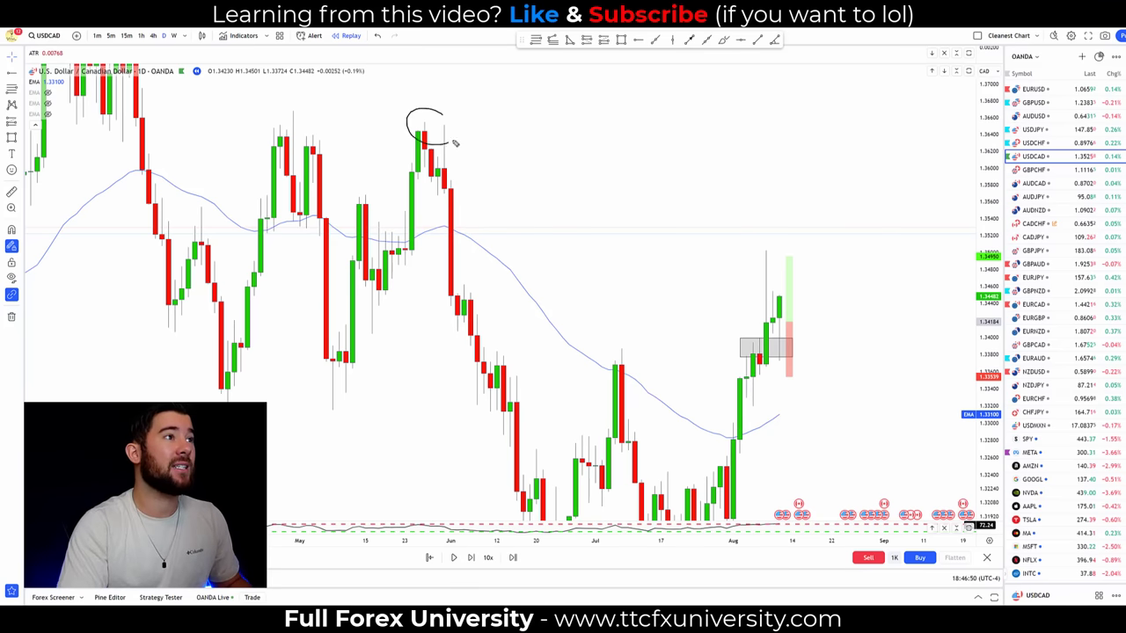
left_click_drag(456, 142, 424, 149)
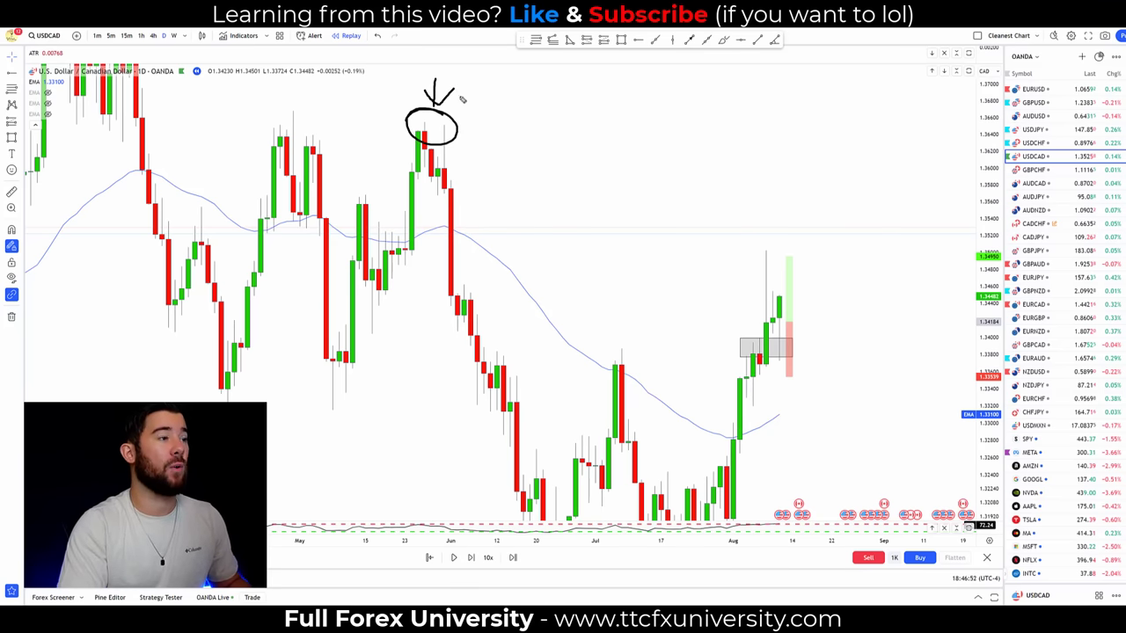
key("Escape")
left_click_drag(578, 126, 504, 300)
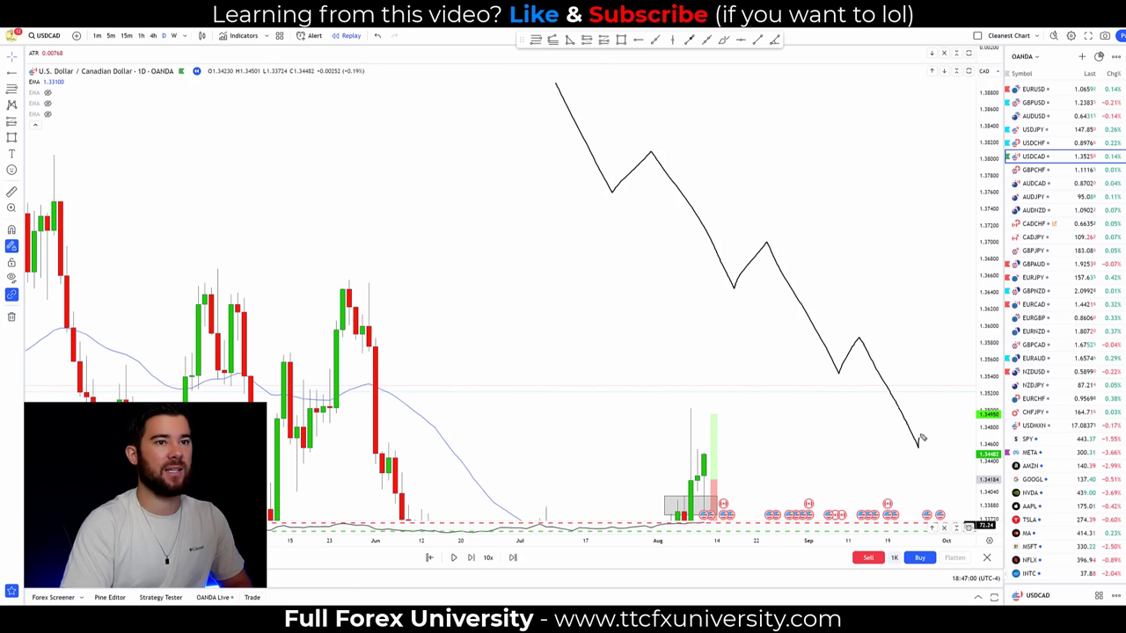
Step: Sketch a zigzag price path and a downward arrow, then clear those sketches
left_click_drag(942, 365, 941, 362)
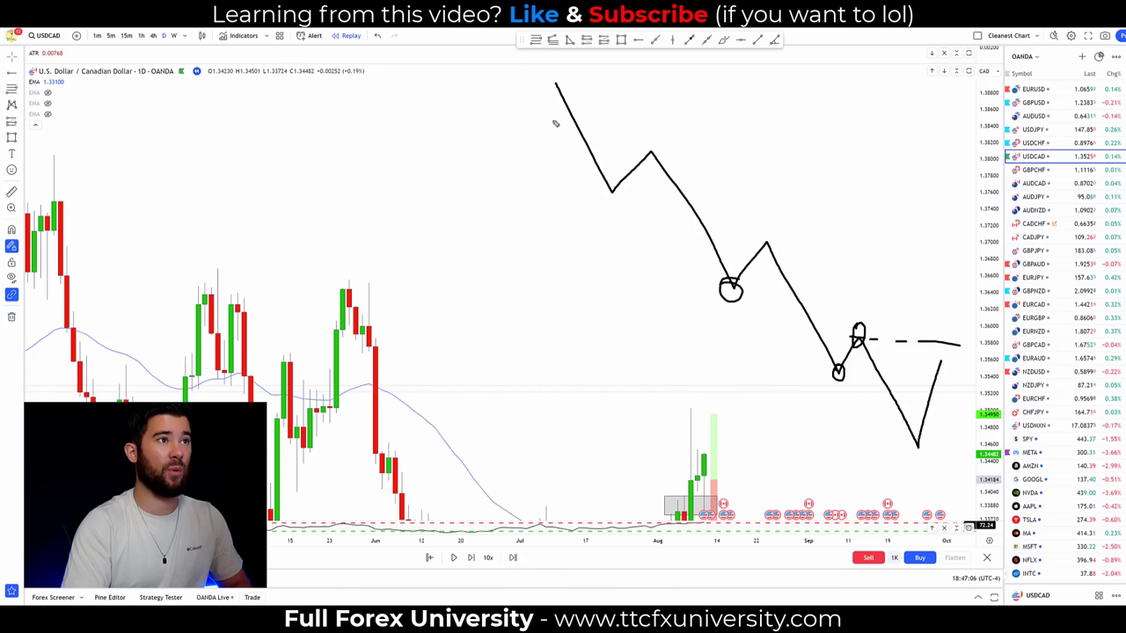
left_click_drag(520, 399, 518, 397)
left_click_drag(518, 397, 490, 213)
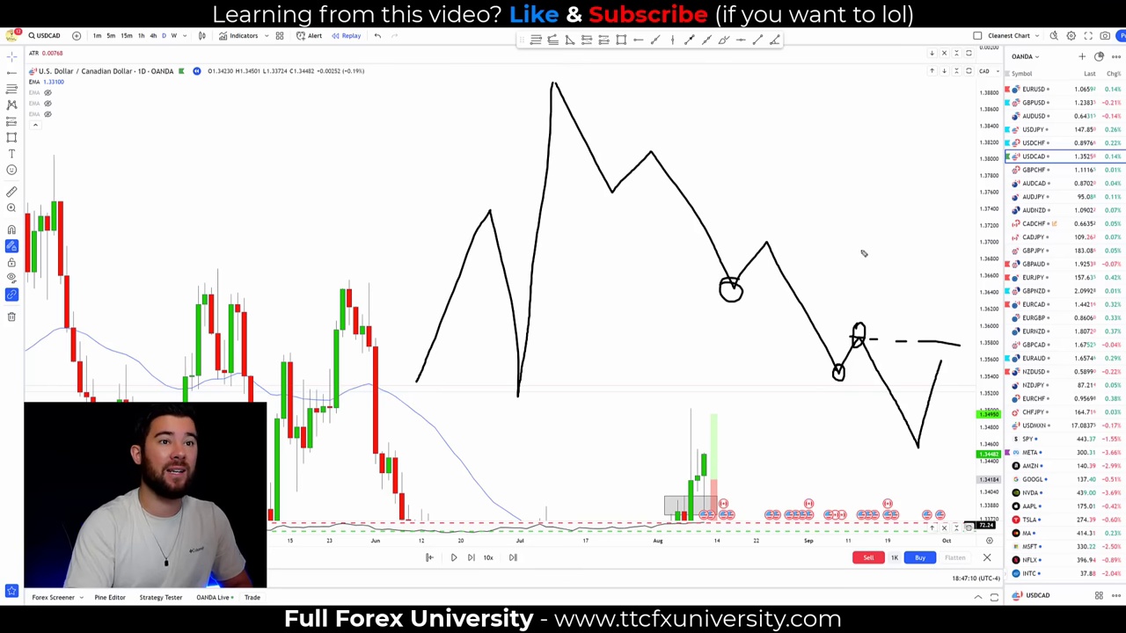
mouse_move(861, 252)
left_mouse_down()
mouse_move(858, 314)
mouse_move(876, 301)
left_mouse_up()
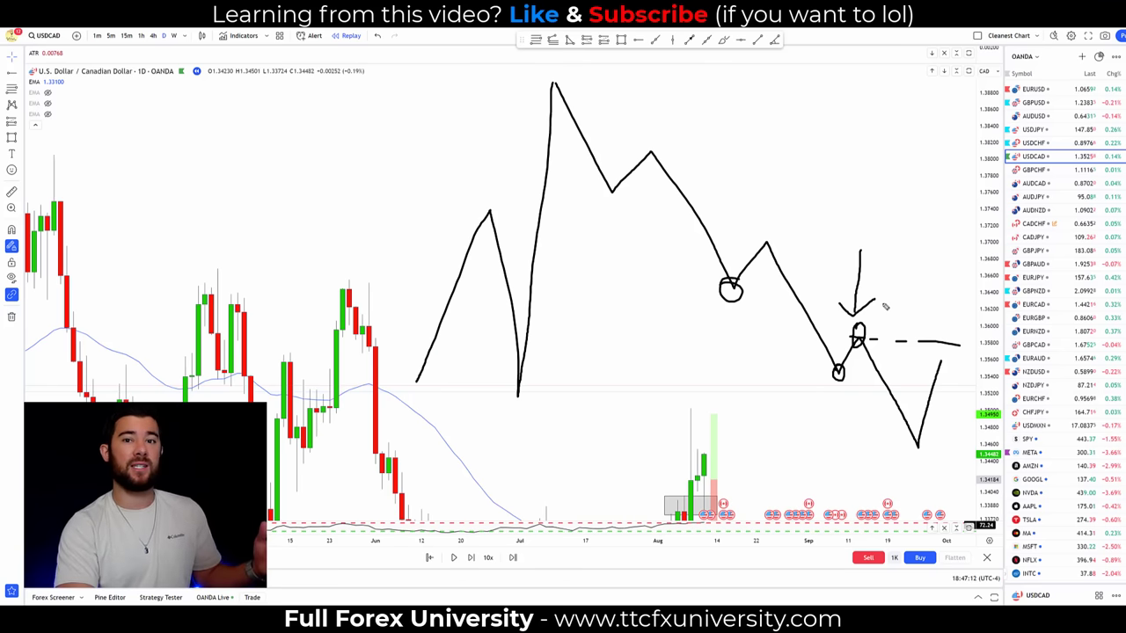
key("Escape")
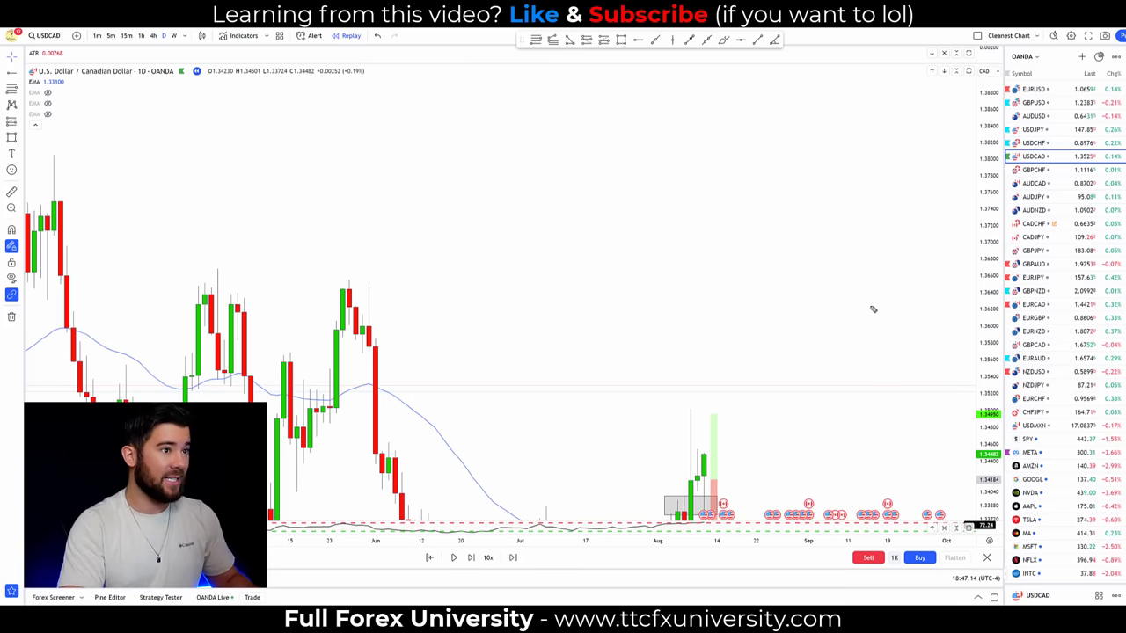
Step: Zoom in, circle and number the recent and earlier swing highs, then remove those markings
scroll(636, 238, "up", 5)
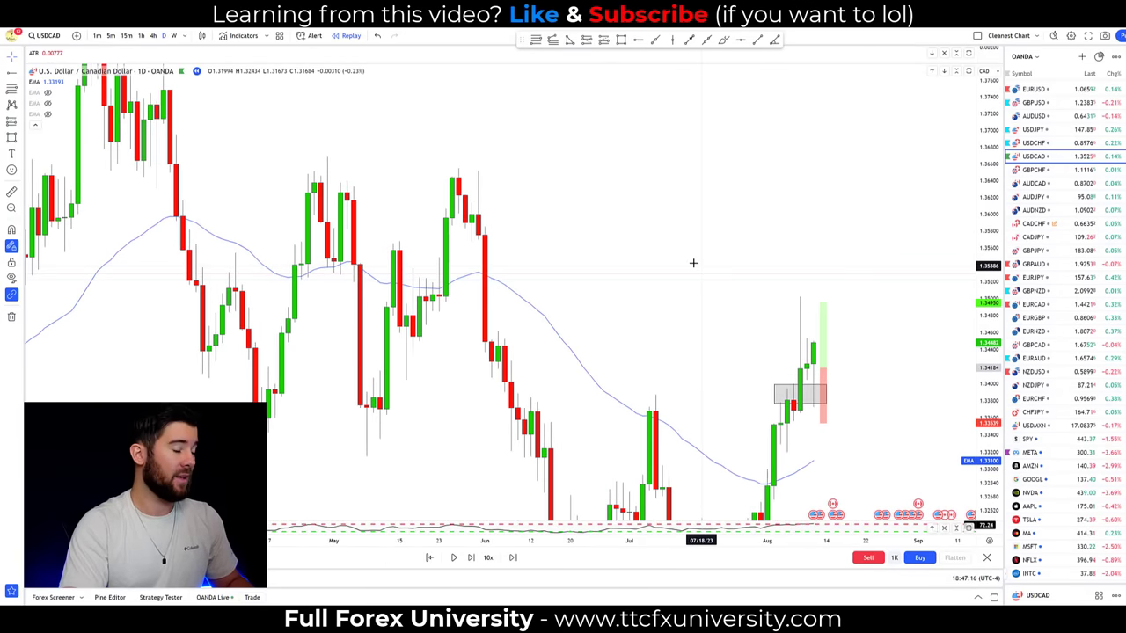
mouse_move(483, 161)
left_mouse_down()
mouse_move(489, 176)
mouse_move(458, 198)
left_mouse_up()
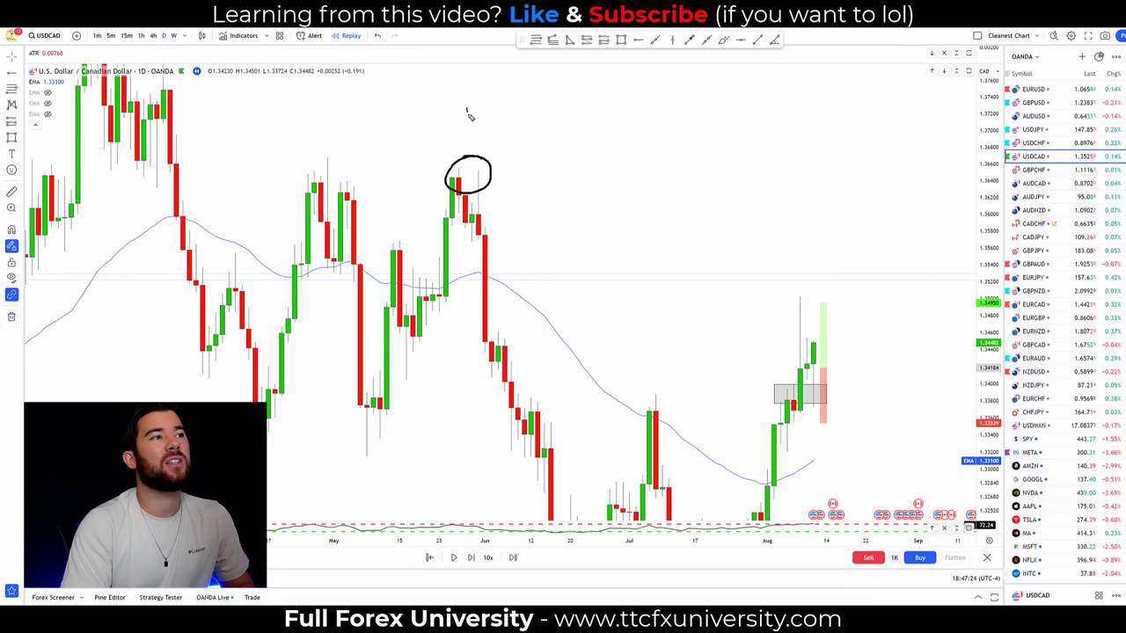
mouse_move(316, 119)
left_mouse_down()
mouse_move(324, 135)
mouse_move(353, 134)
mouse_move(304, 172)
mouse_move(336, 151)
left_mouse_up()
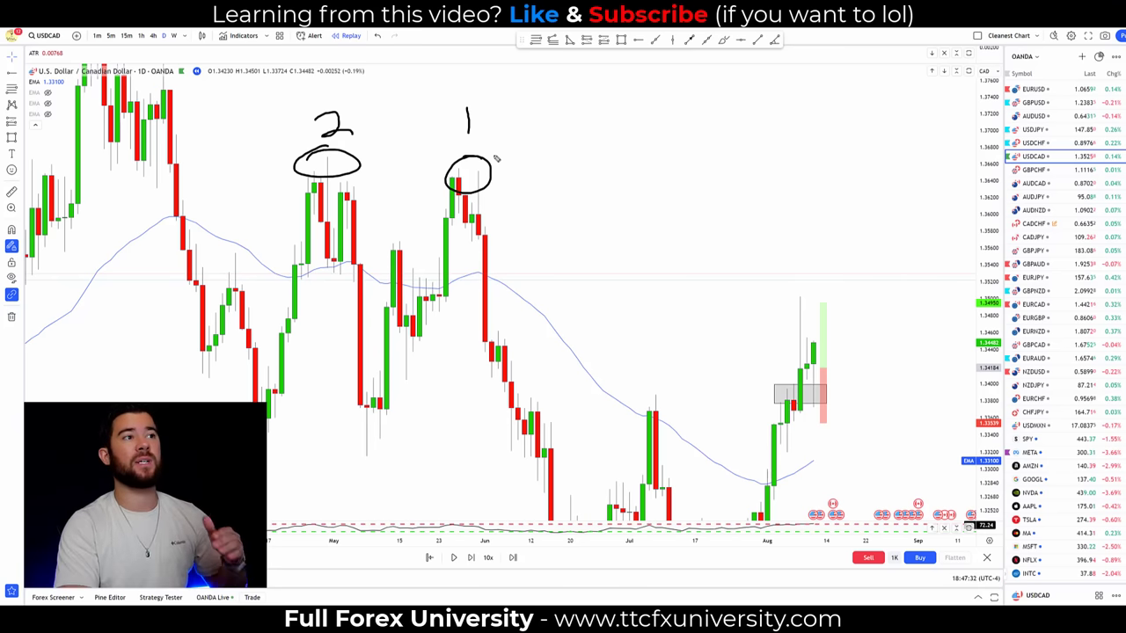
key("Escape")
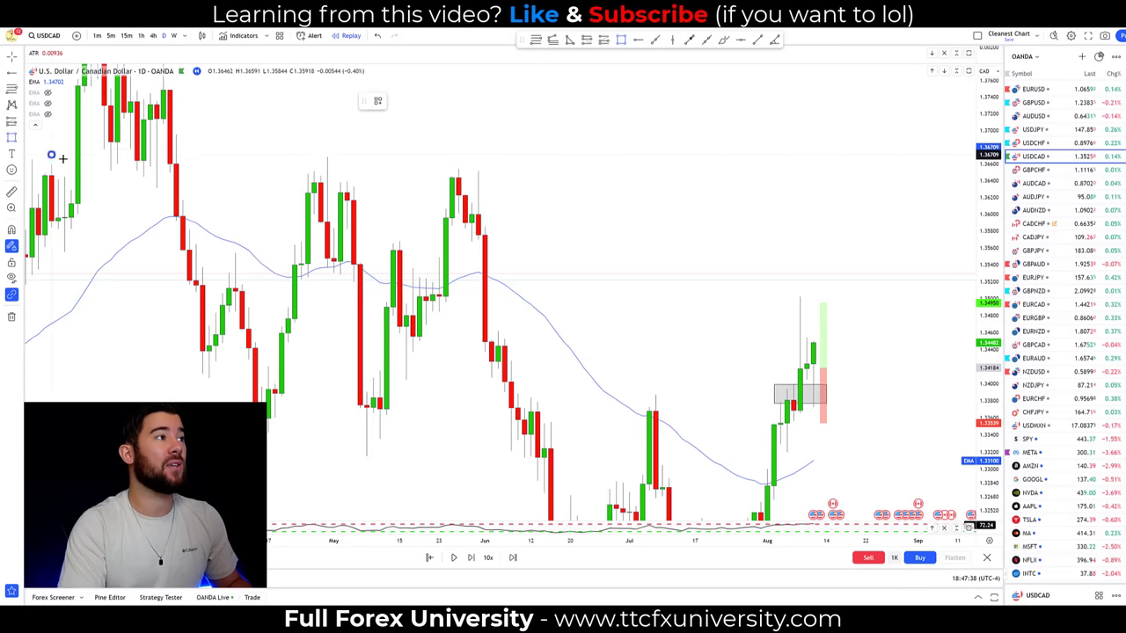
Step: Draw a grey resistance zone across the daily highs, stretch it right, then switch to 4h
left_click_drag(51, 155, 886, 182)
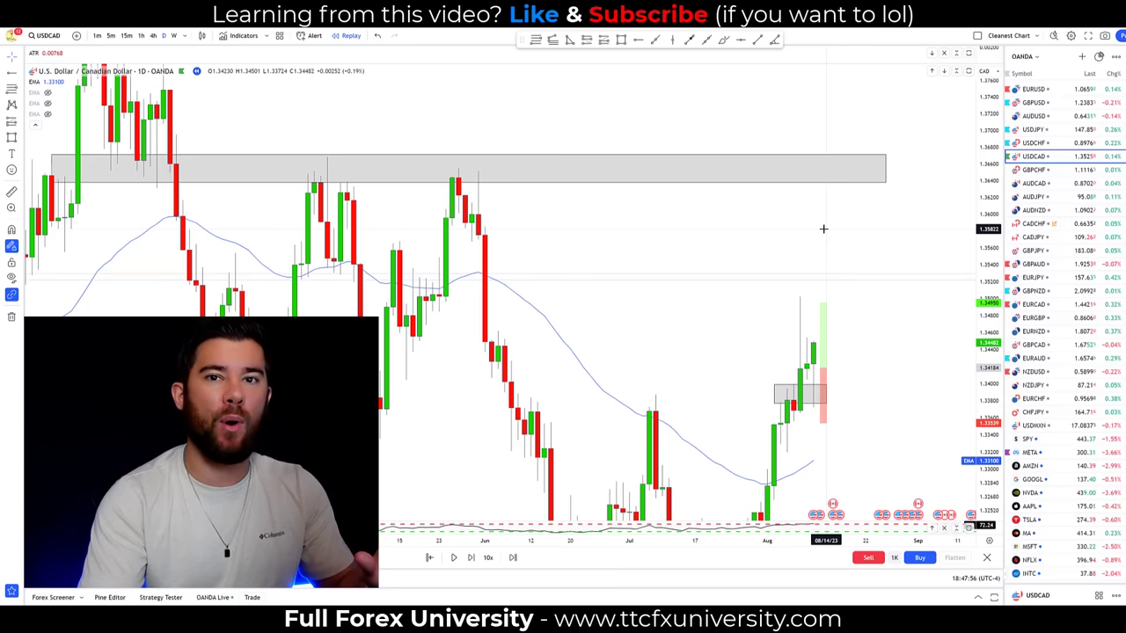
left_click_drag(887, 165, 918, 165)
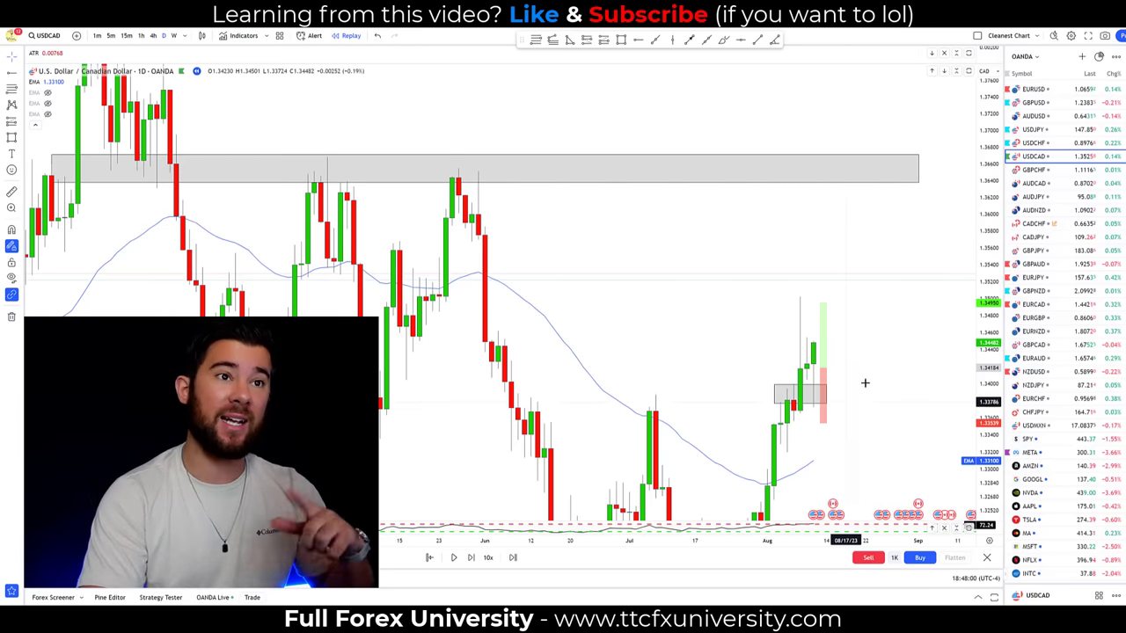
scroll(503, 105, "up", 3)
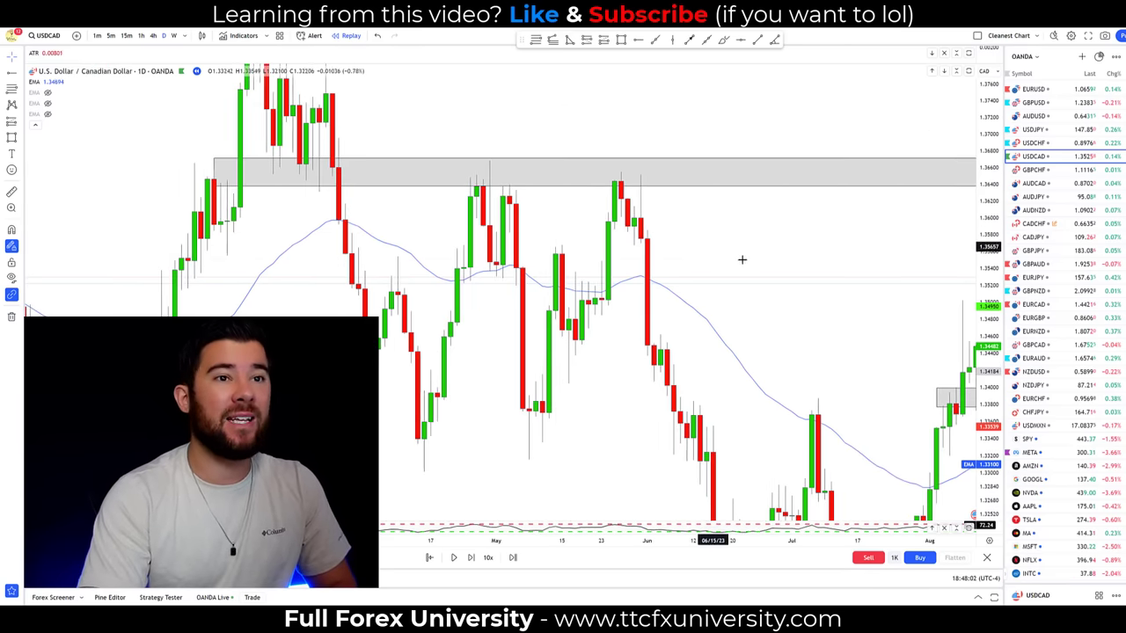
left_click_drag(742, 259, 619, 214)
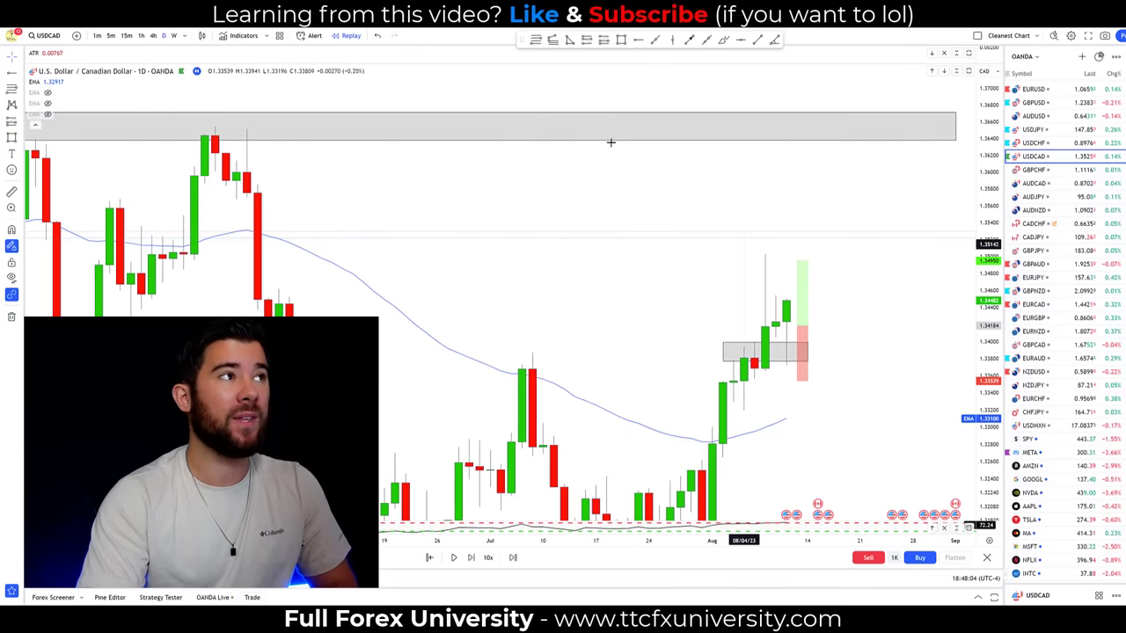
left_click(153, 36)
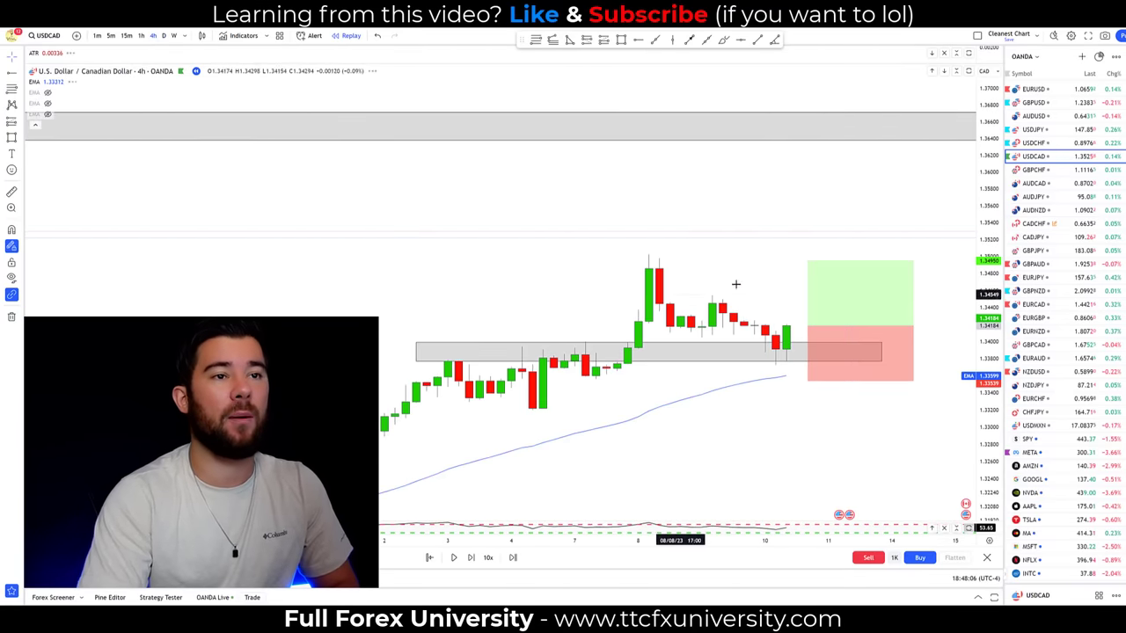
Step: Raise the long position's take-profit, then brush a rising zigzag path up to the resistance zone
left_click_drag(808, 259, 807, 249)
left_click(765, 274)
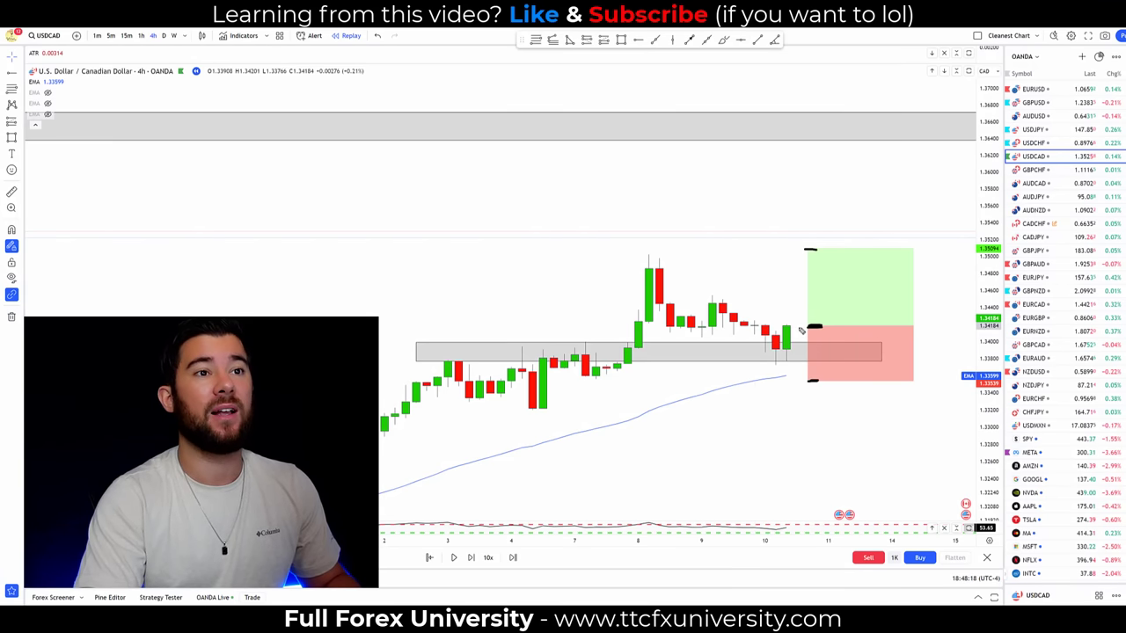
mouse_move(791, 322)
left_mouse_down()
mouse_move(822, 236)
mouse_move(842, 266)
mouse_move(871, 207)
left_mouse_up()
left_click_drag(833, 279, 859, 280)
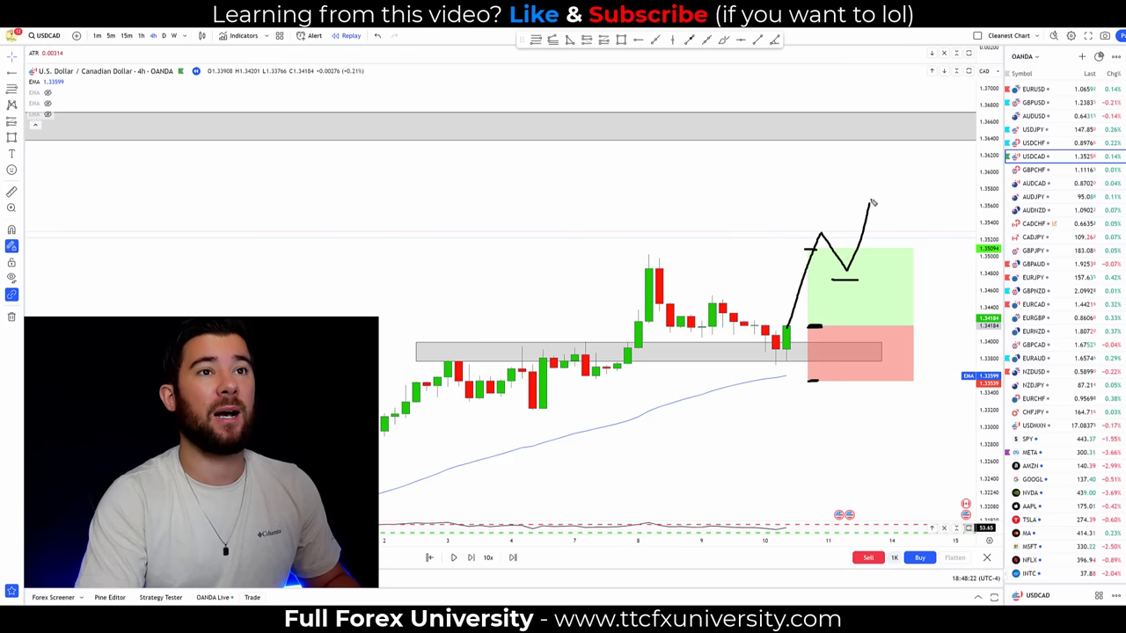
left_click_drag(887, 235, 914, 140)
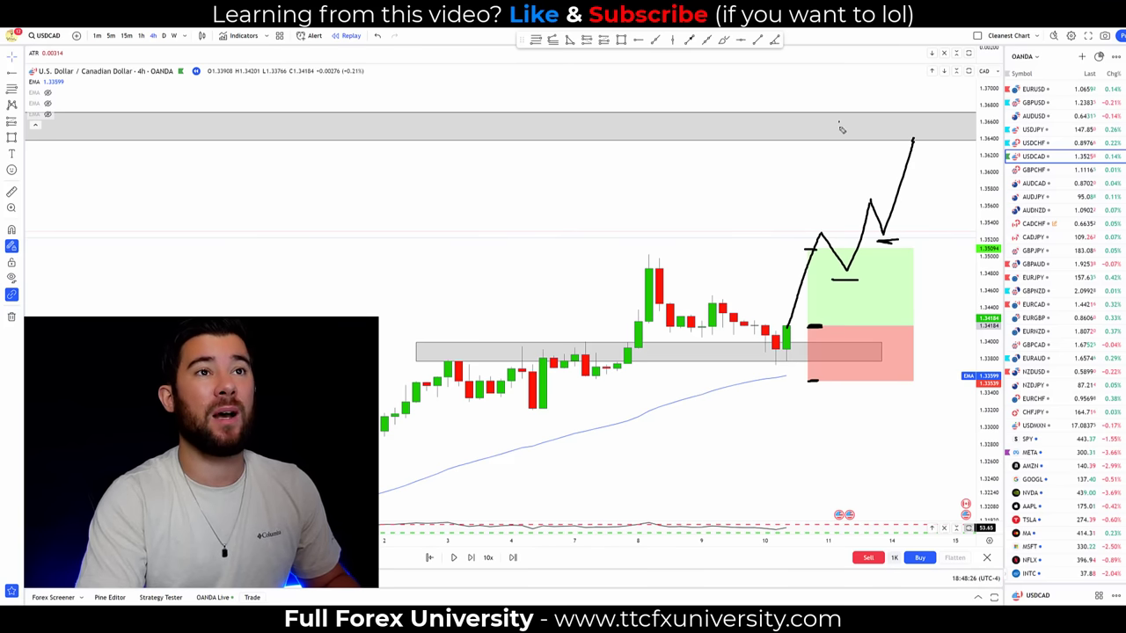
left_click_drag(842, 129, 940, 137)
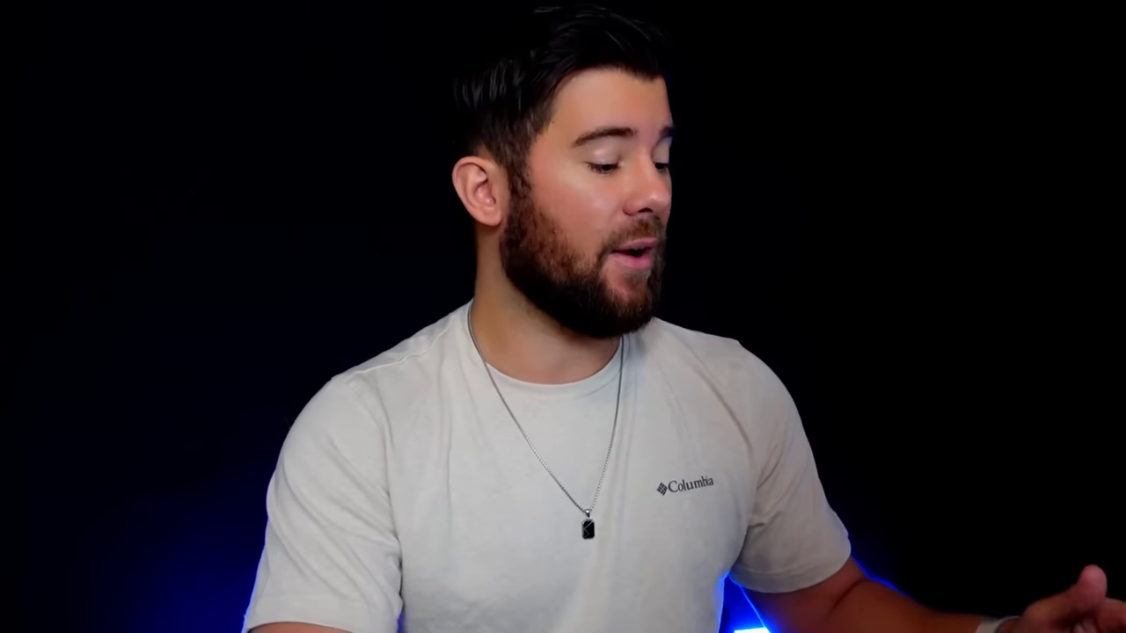